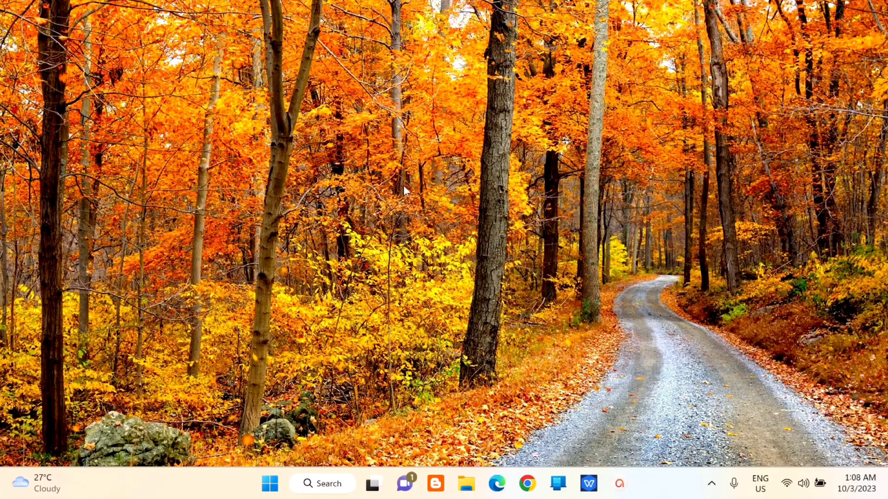
Step: Launch Paint by searching 'paint' from the Windows Start menu
left_click(271, 483)
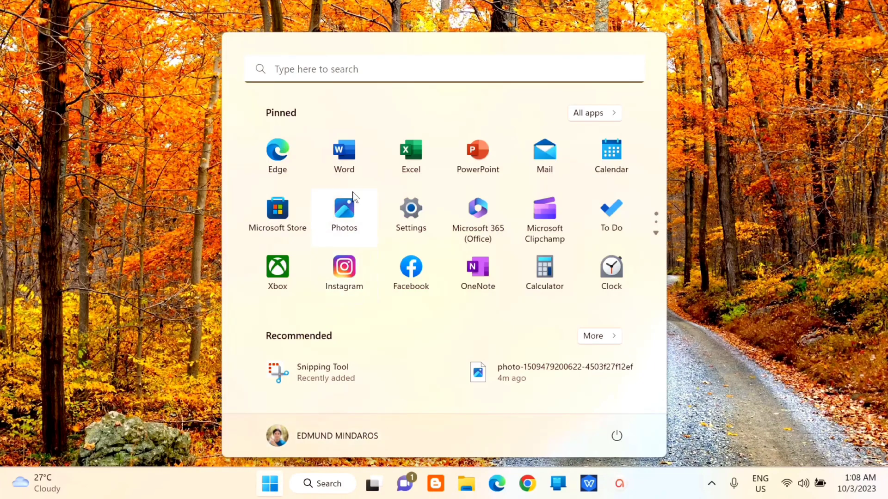
left_click(369, 74)
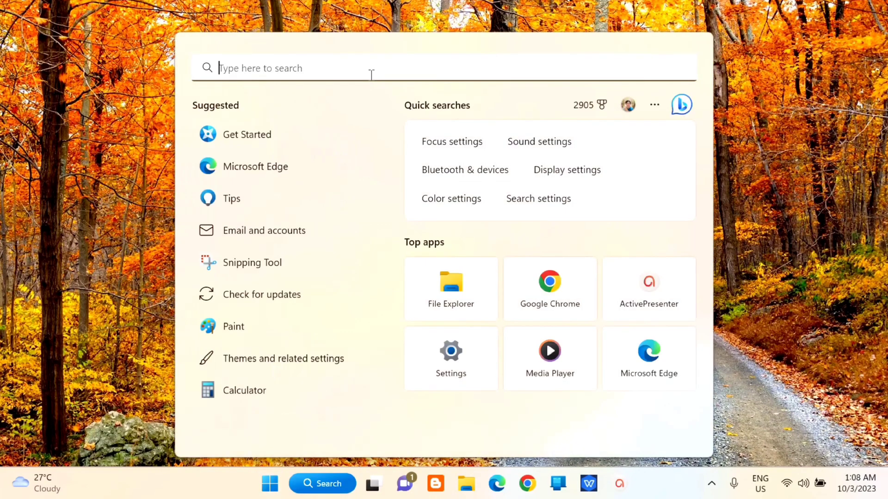
type("paint")
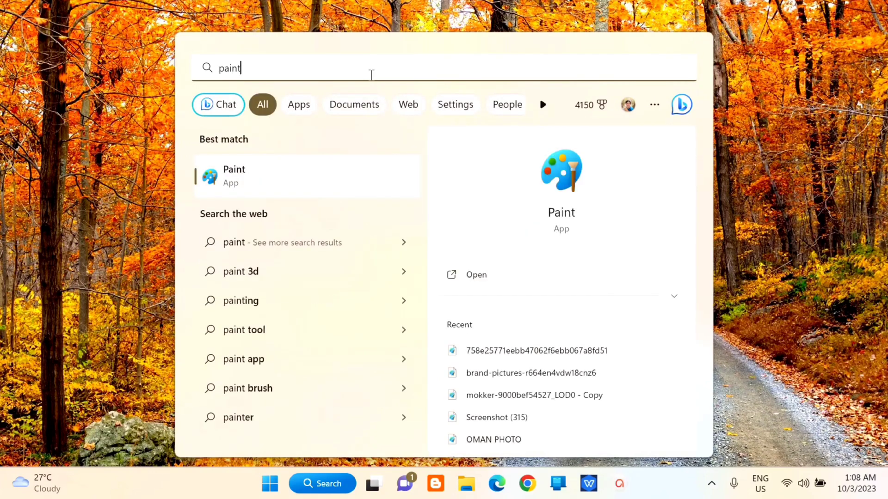
left_click(476, 275)
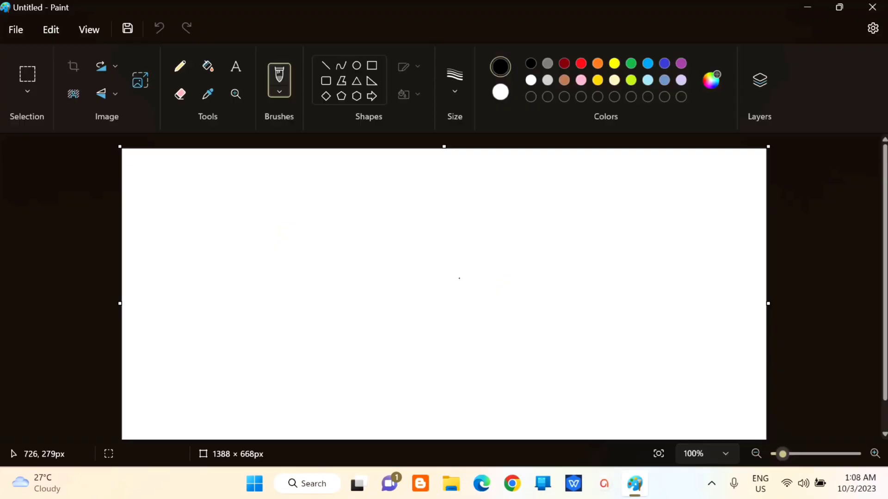
scroll(459, 279, "down", 3)
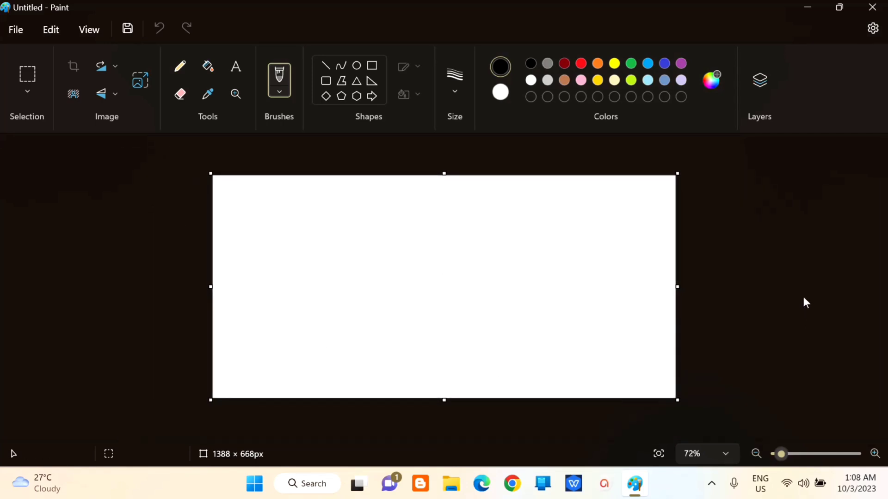
left_click(873, 28)
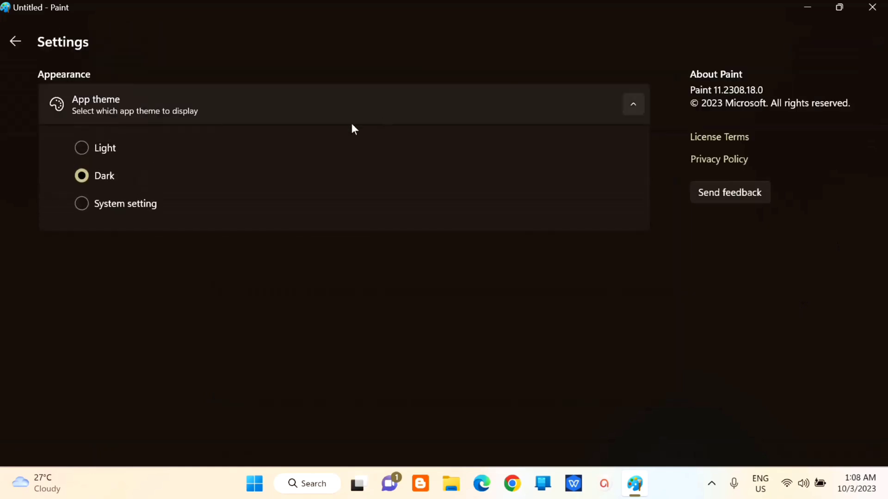
left_click(81, 148)
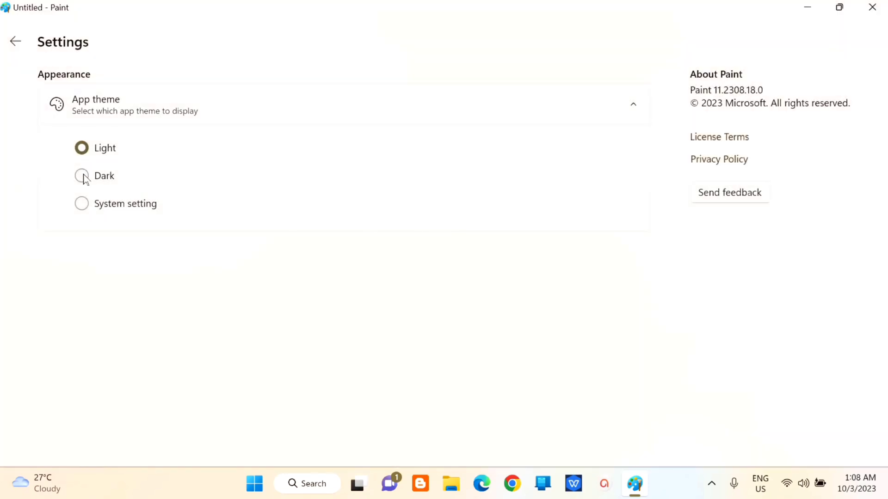
left_click(82, 176)
left_click(82, 204)
left_click(82, 176)
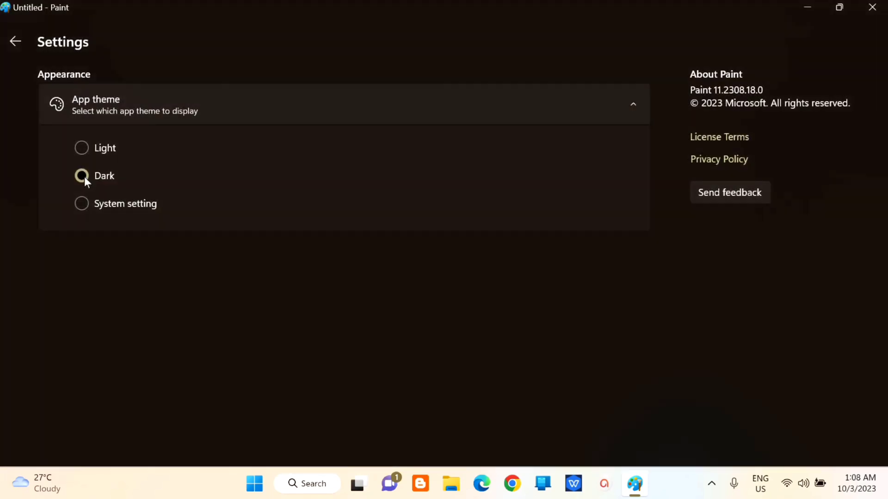
left_click(12, 43)
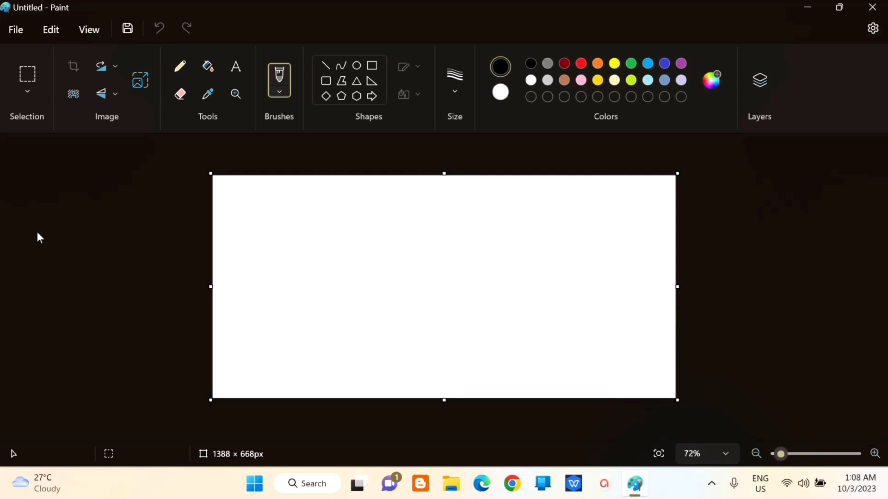
left_click(16, 31)
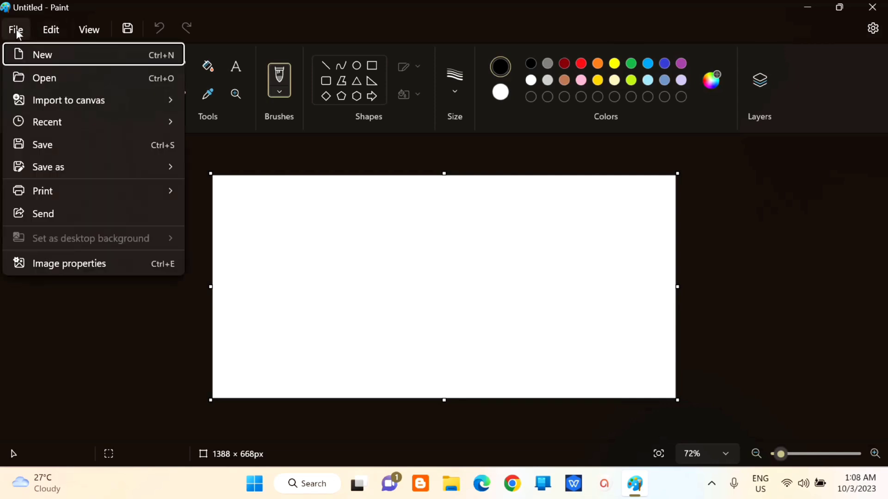
left_click(38, 76)
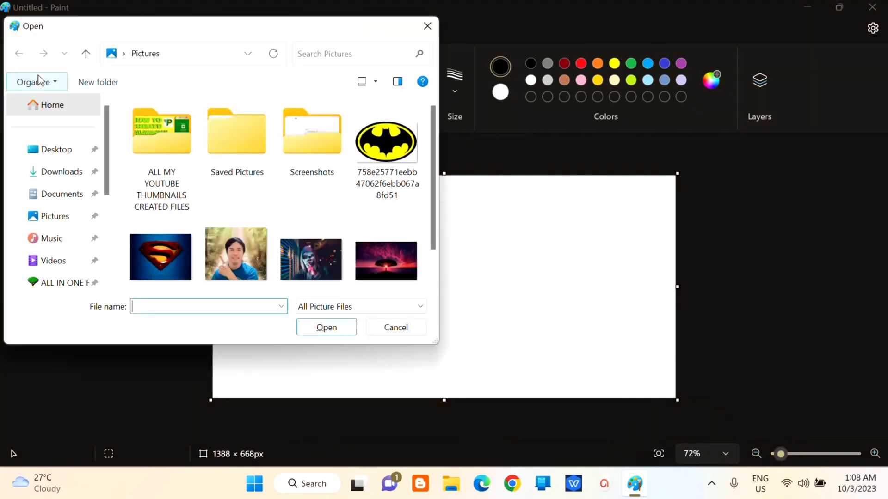
scroll(271, 137, "down", 1)
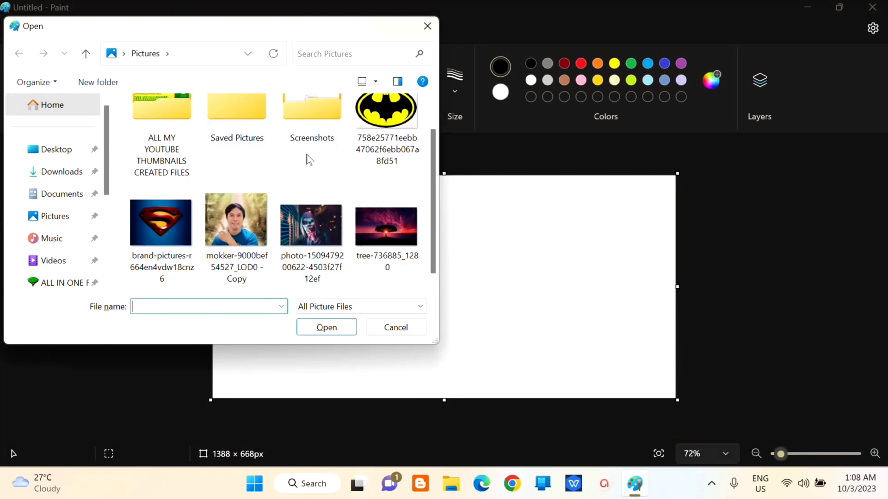
left_click(310, 229)
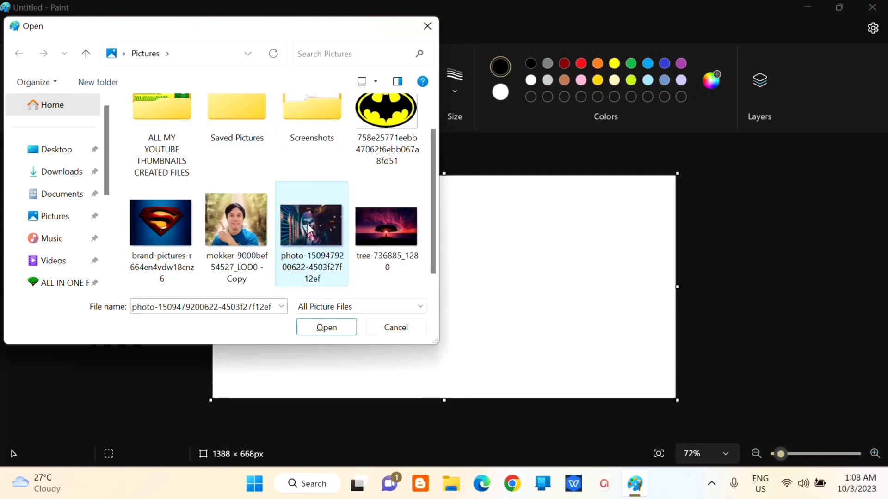
right_click(318, 207)
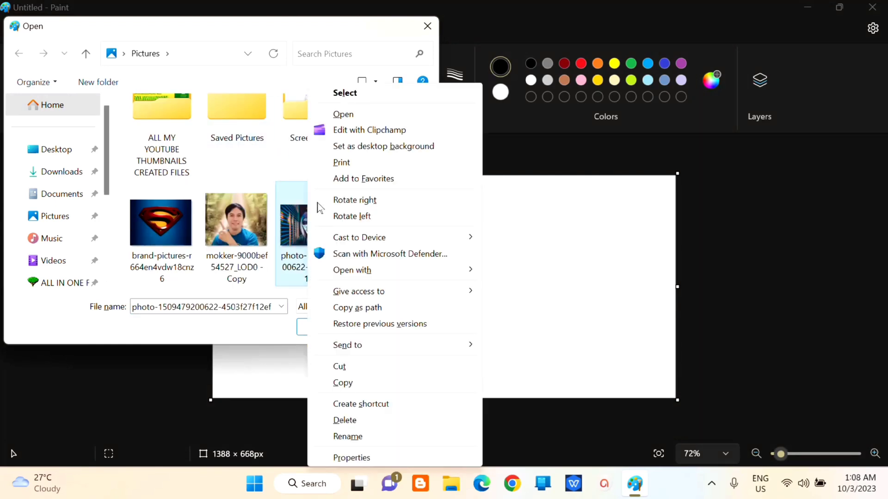
left_click(345, 93)
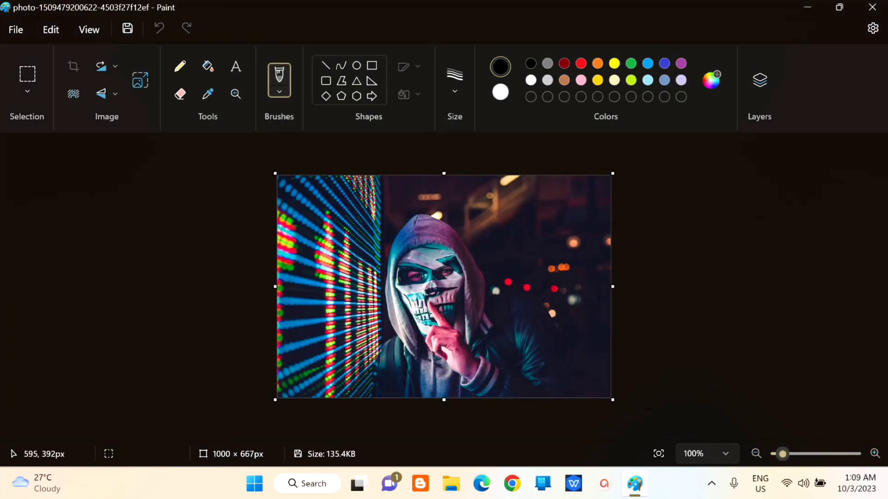
Step: Apply Remove background so the night-street backdrop behind the hooded figure becomes transparent
scroll(476, 306, "down", 5)
scroll(476, 306, "up", 8)
scroll(475, 306, "down", 3)
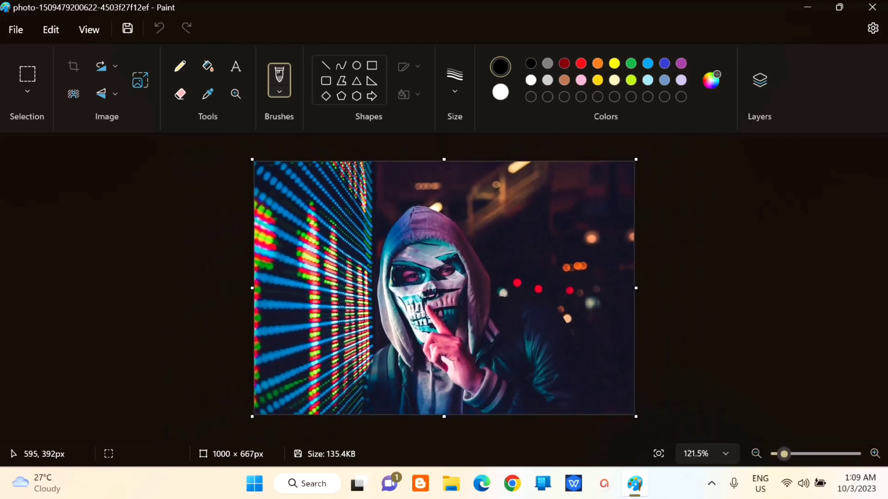
scroll(480, 311, "down", 2)
scroll(508, 300, "up", 1)
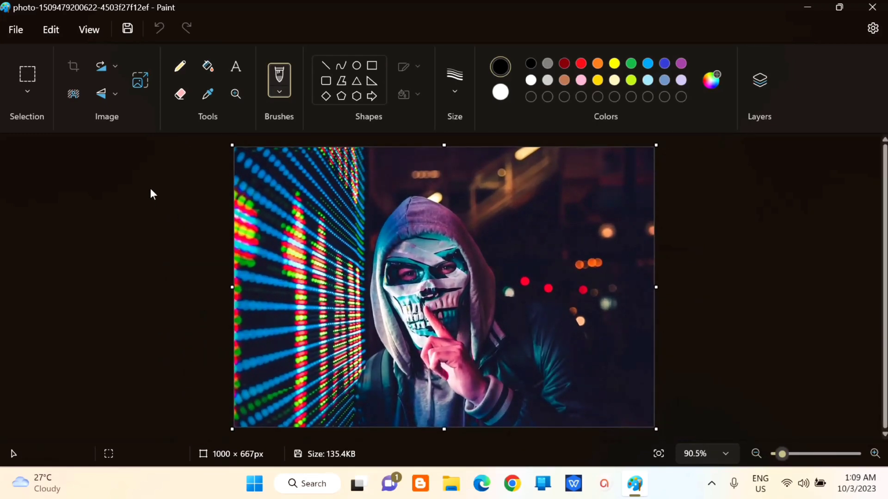
left_click(74, 93)
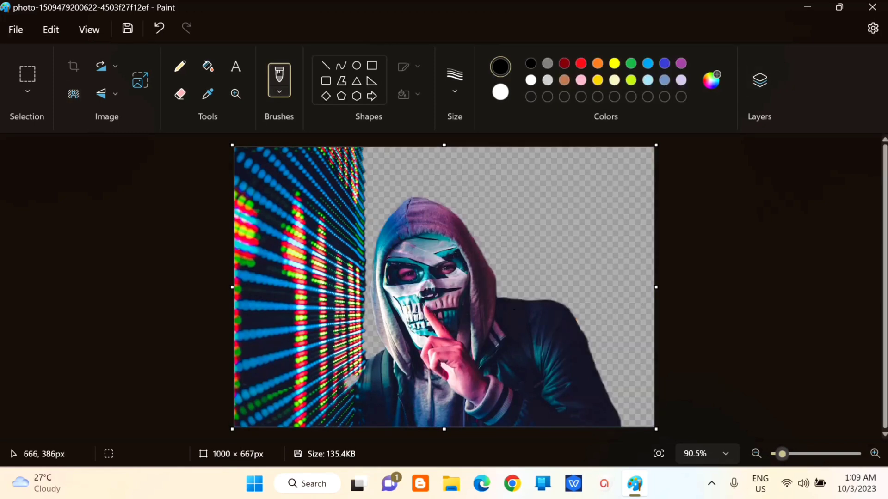
scroll(513, 309, "down", 3)
scroll(513, 310, "up", 8)
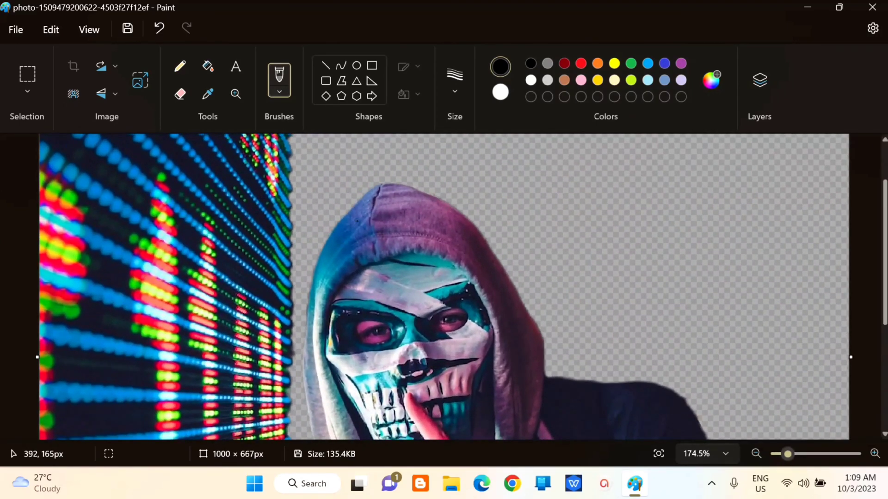
scroll(541, 295, "down", 2)
scroll(546, 293, "down", 2)
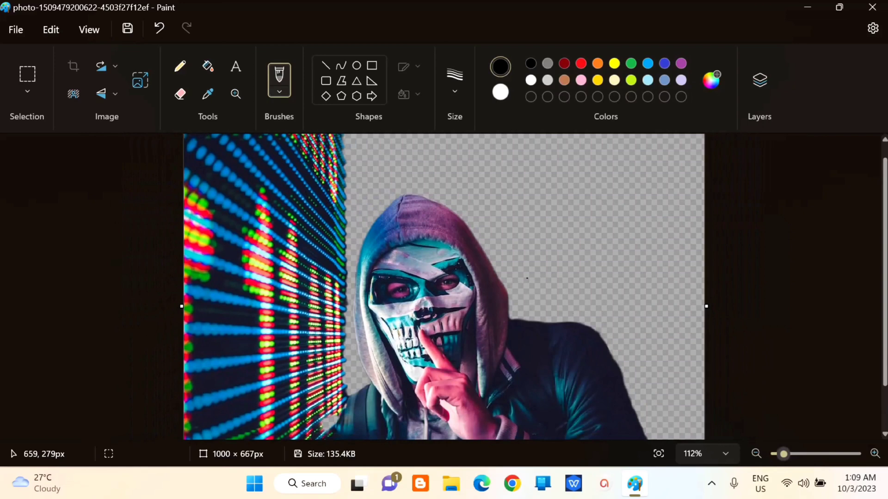
scroll(527, 278, "down", 3)
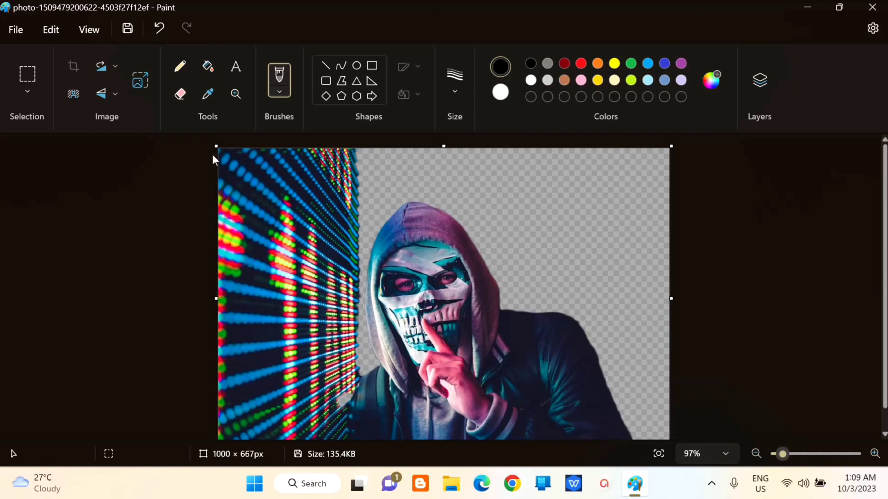
Step: Crop the image to the hooded figure, then widen the canvas leftward to 1265 × 655px
left_click_drag(214, 146, 362, 154)
key("ctrl+shift+x")
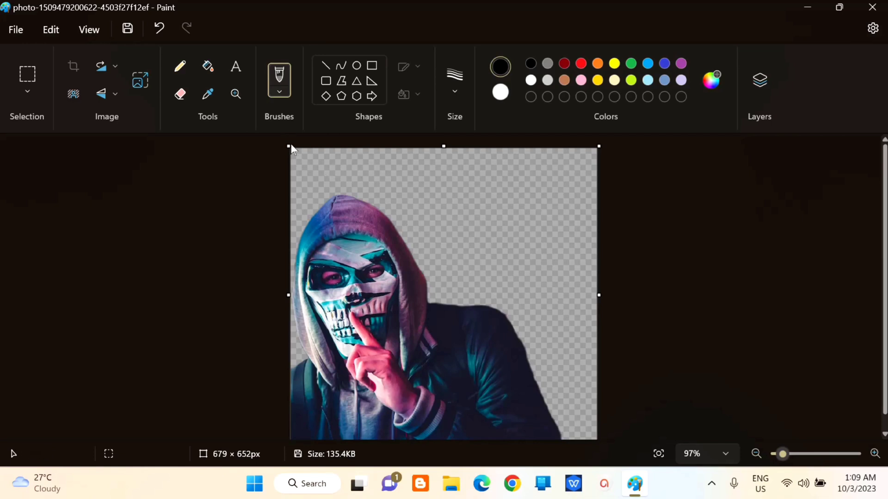
left_click_drag(291, 148, 23, 145)
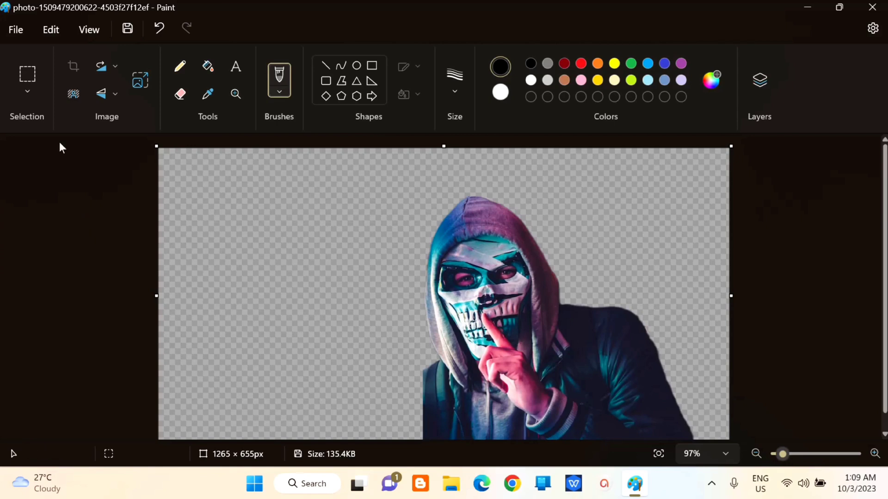
Step: Rectangle-select the stray piece at the jacket's bottom and move it back into its gap
left_click(28, 91)
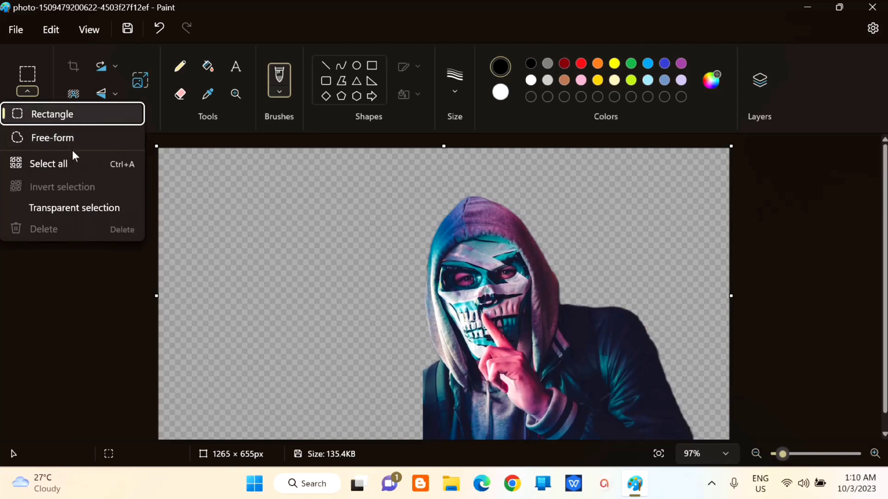
left_click(51, 115)
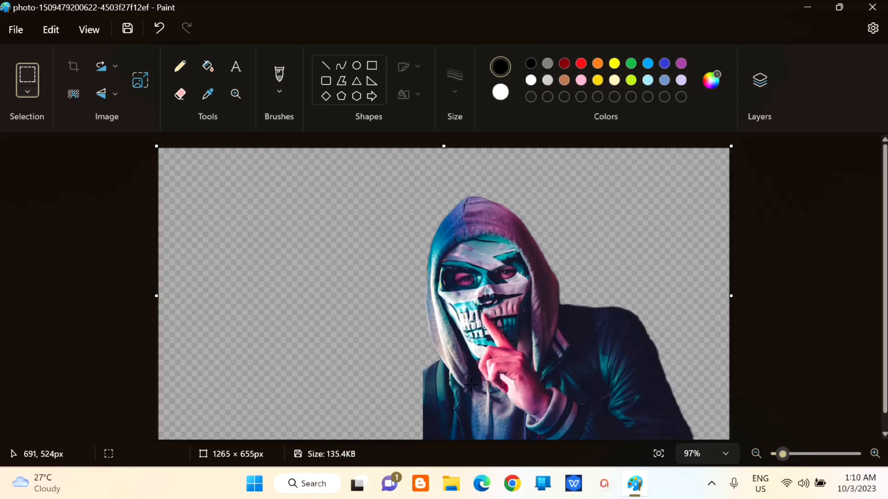
left_click_drag(442, 394, 470, 410)
left_click(388, 376)
Step: Flip vertical, flip horizontal, then flip vertical again so the figure ends mirrored left to right
left_click(115, 96)
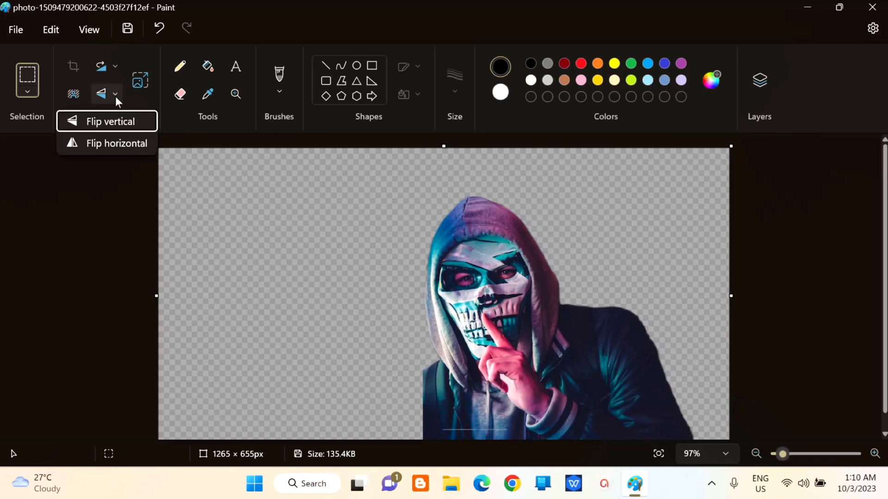
left_click(111, 115)
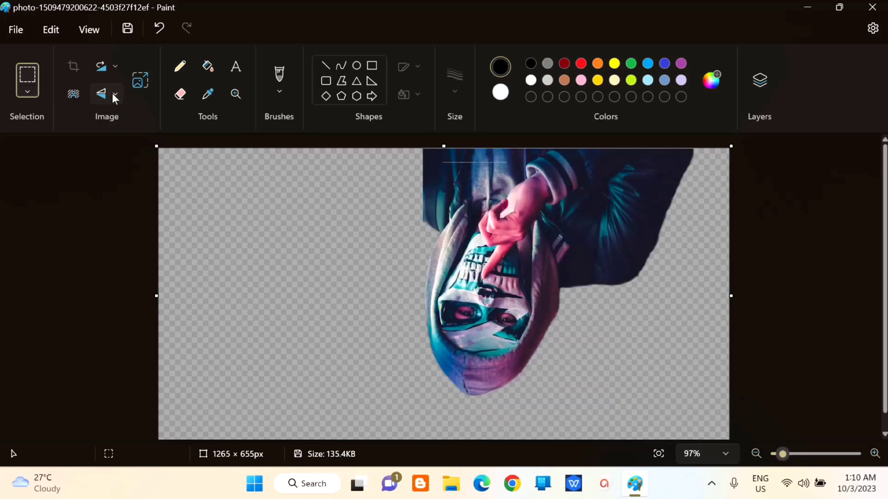
left_click(112, 93)
left_click(110, 139)
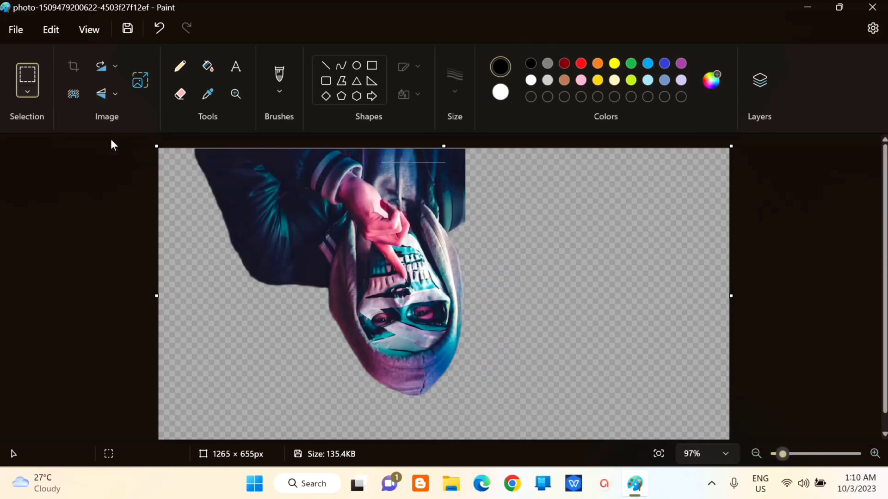
left_click(110, 93)
left_click(101, 122)
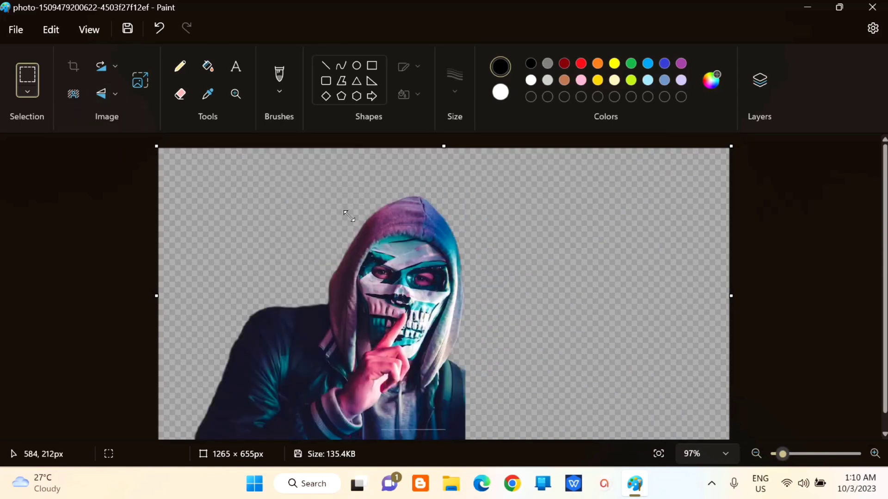
left_click(115, 67)
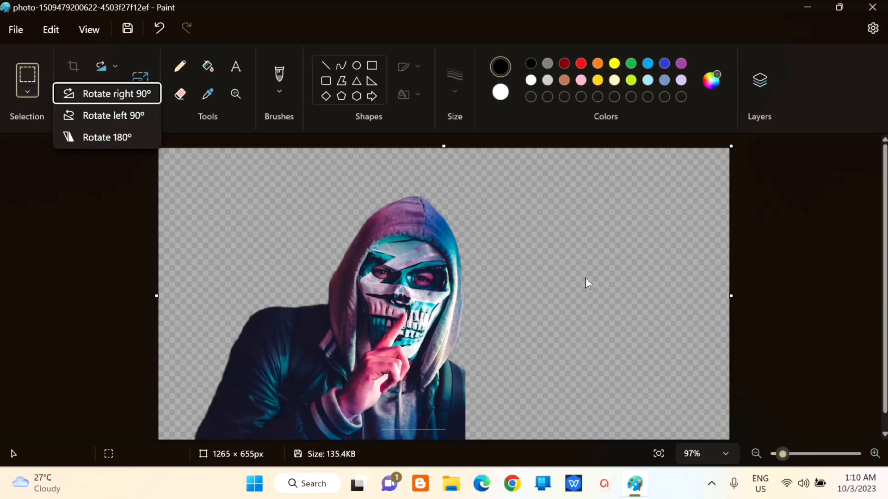
Step: Show the Layers panel and add three new blank layers
left_click(764, 83)
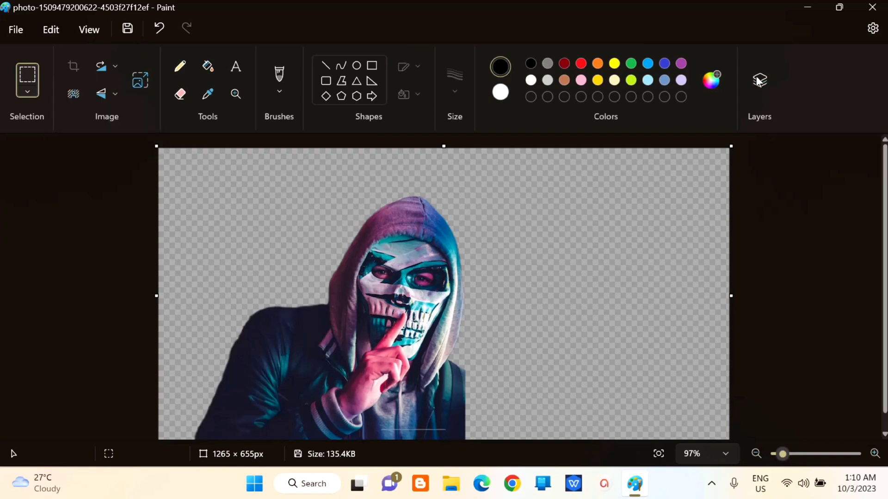
left_click(764, 83)
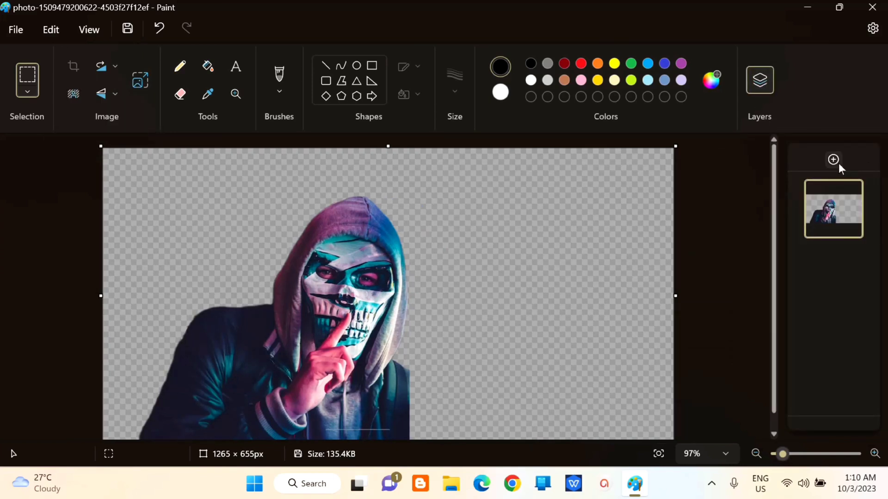
left_click(833, 160)
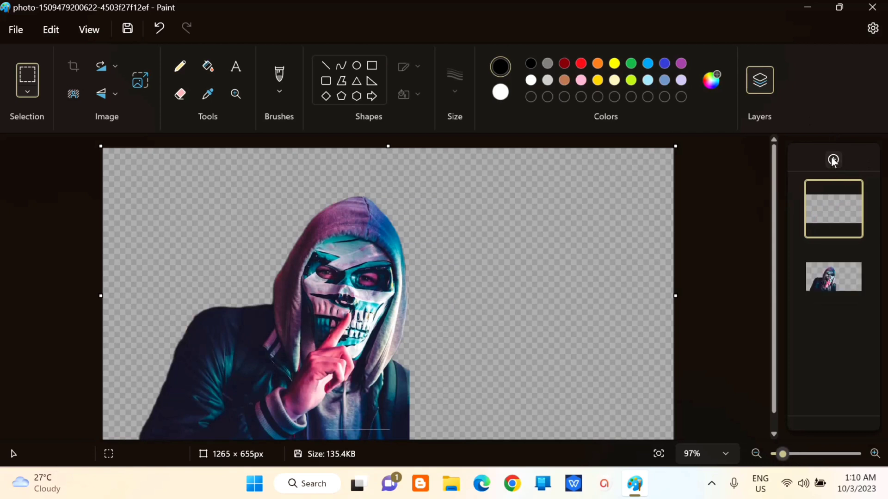
left_click(832, 160)
left_click(833, 159)
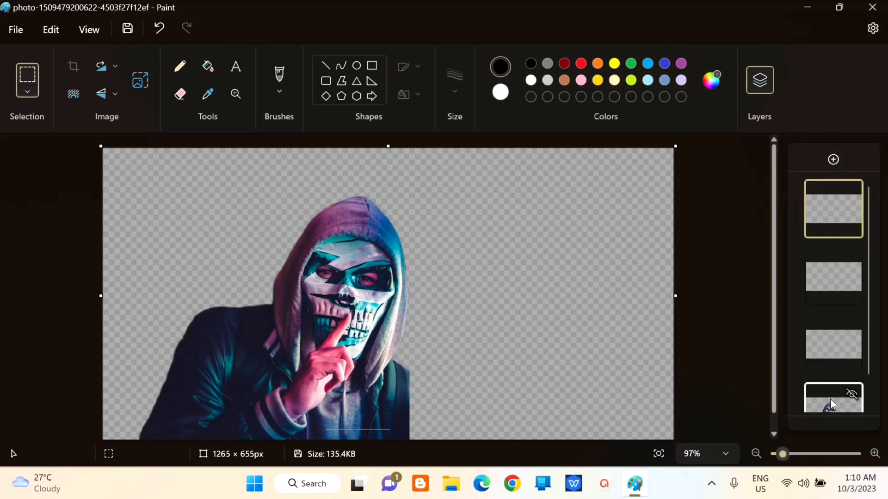
Step: Move the figure's layer up to second place, hiding and then showing it again
left_click_drag(830, 399, 828, 214)
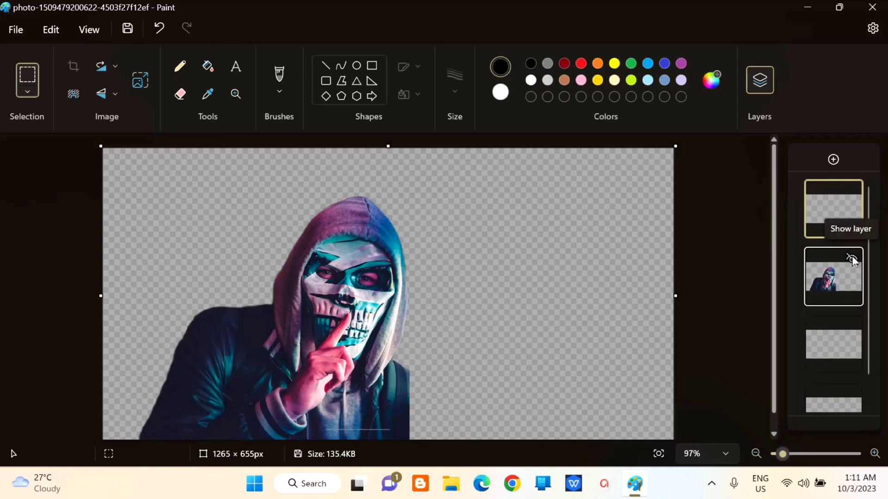
left_click(852, 258)
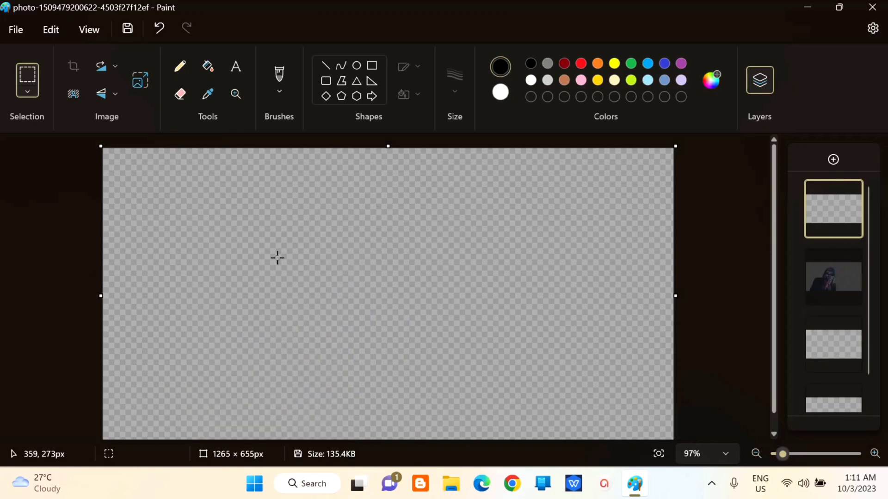
left_click(844, 262)
left_click(853, 259)
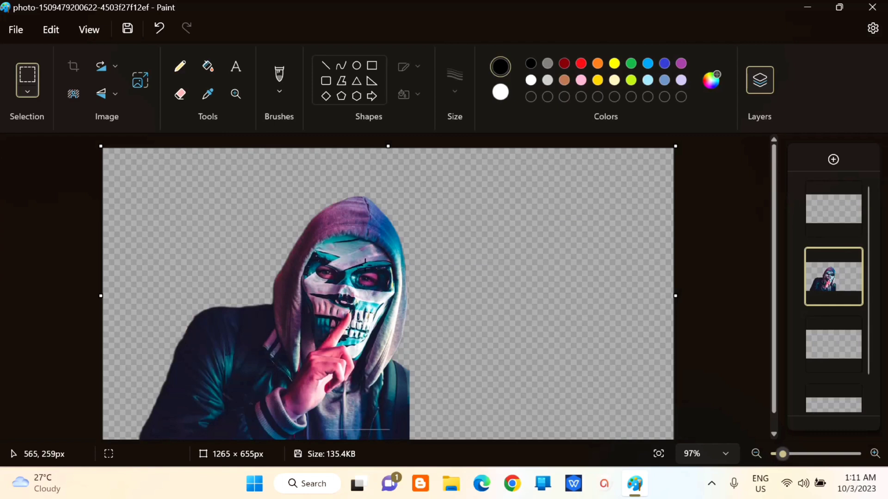
Step: Save the image as a JPEG picture named 'photo'
left_click(20, 30)
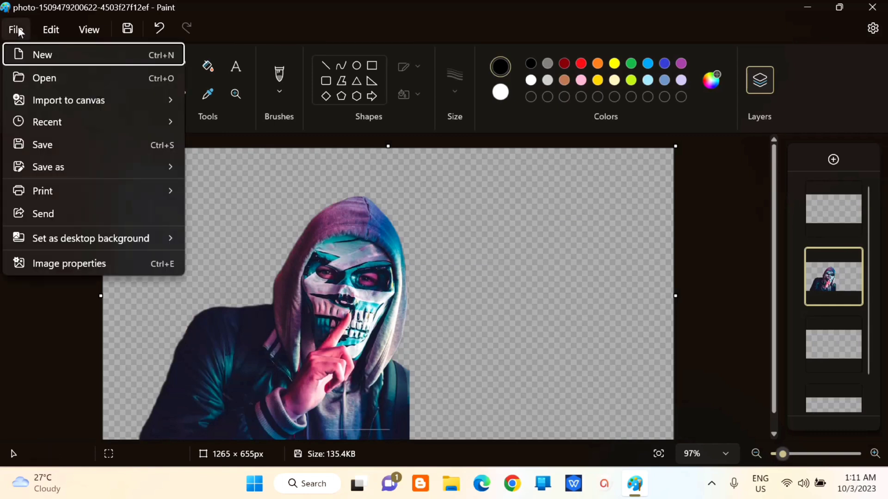
mouse_move(45, 165)
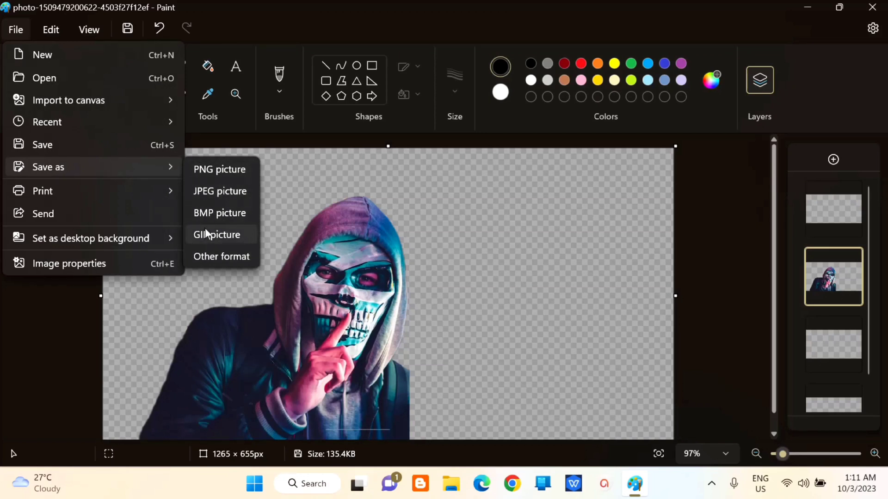
left_click(212, 191)
left_click(254, 274)
key("BackSpace")
key("BackSpace")
key("BackSpace")
key("BackSpace")
key("BackSpace")
key("BackSpace")
key("BackSpace")
key("BackSpace")
key("BackSpace")
key("BackSpace")
key("BackSpace")
key("BackSpace")
key("BackSpace")
key("BackSpace")
key("BackSpace")
key("BackSpace")
key("BackSpace")
key("BackSpace")
key("BackSpace")
key("BackSpace")
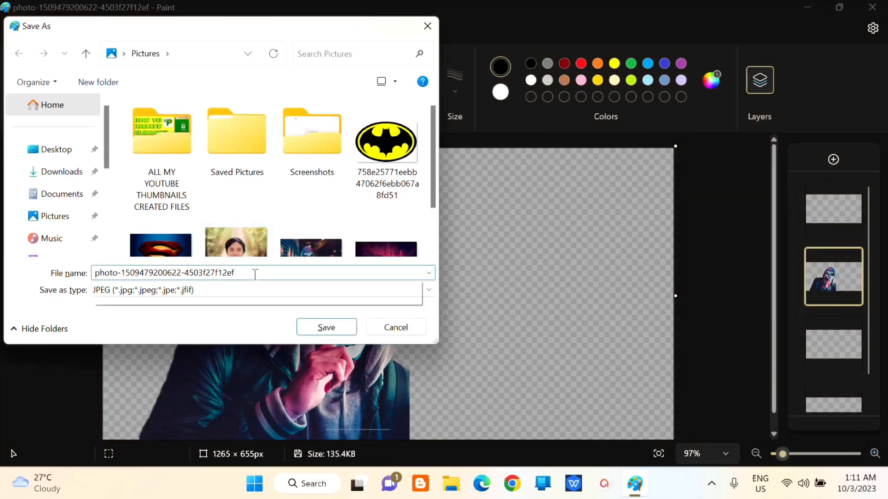
type("photo")
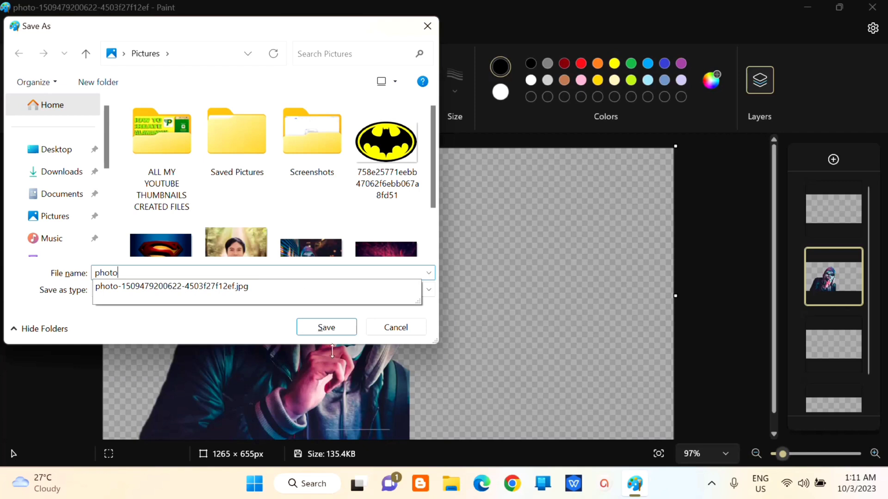
left_click(327, 328)
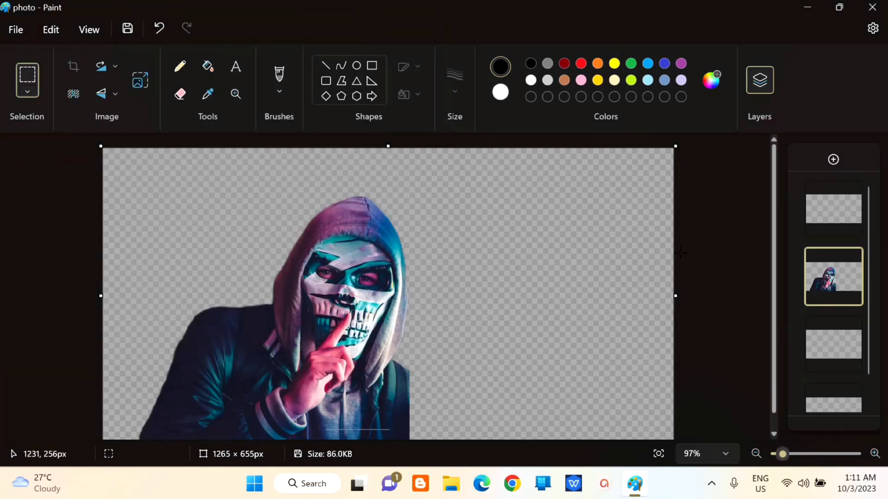
Step: Minimize Paint and locate the saved photo file in File Explorer's Pictures folder
left_click(807, 6)
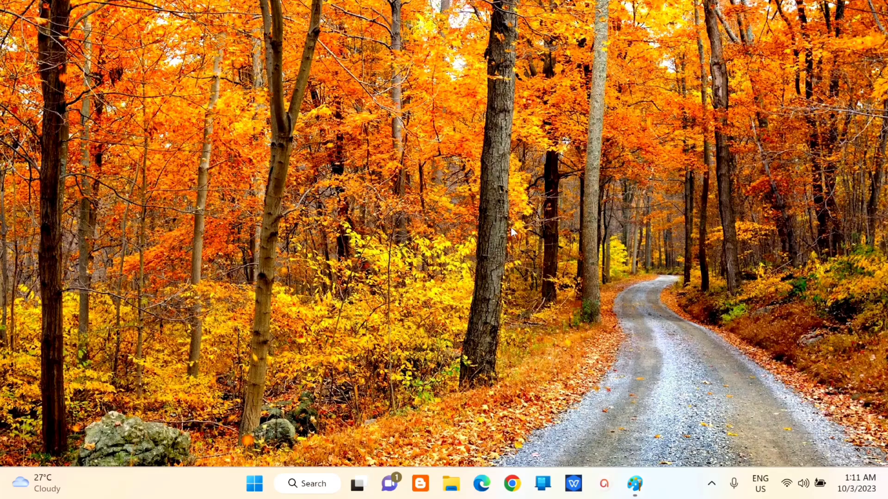
left_click(450, 491)
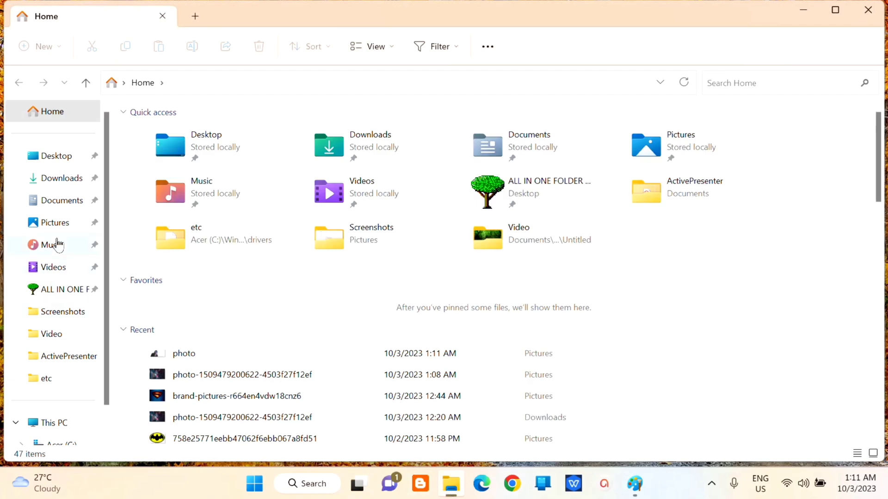
left_click(59, 226)
right_click(606, 159)
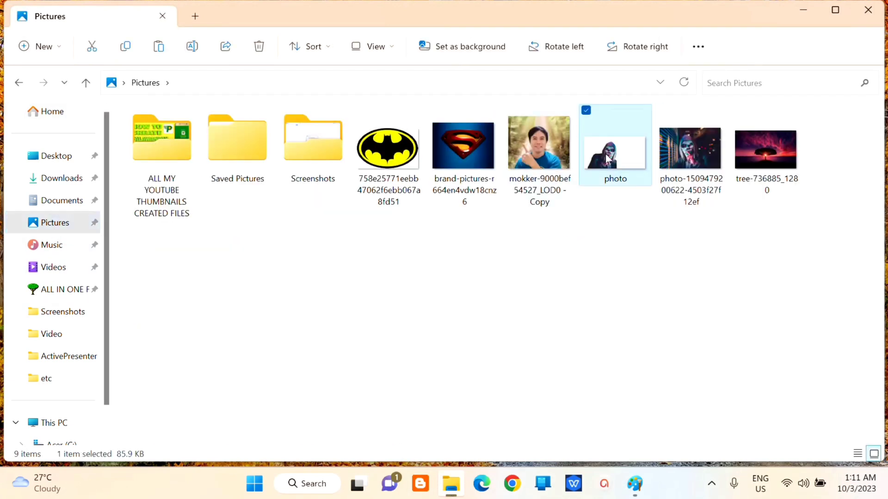
Step: Open photo.jpg in Photos, showing the mirrored hooded figure on white
left_click(647, 141)
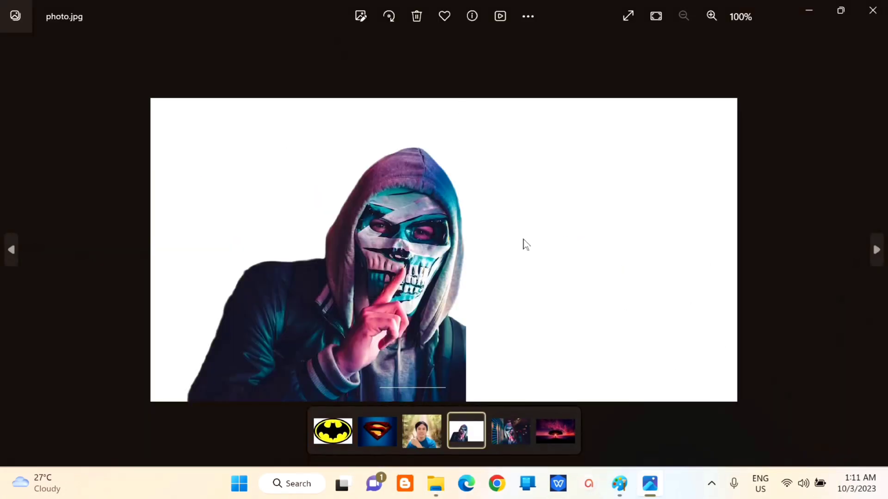